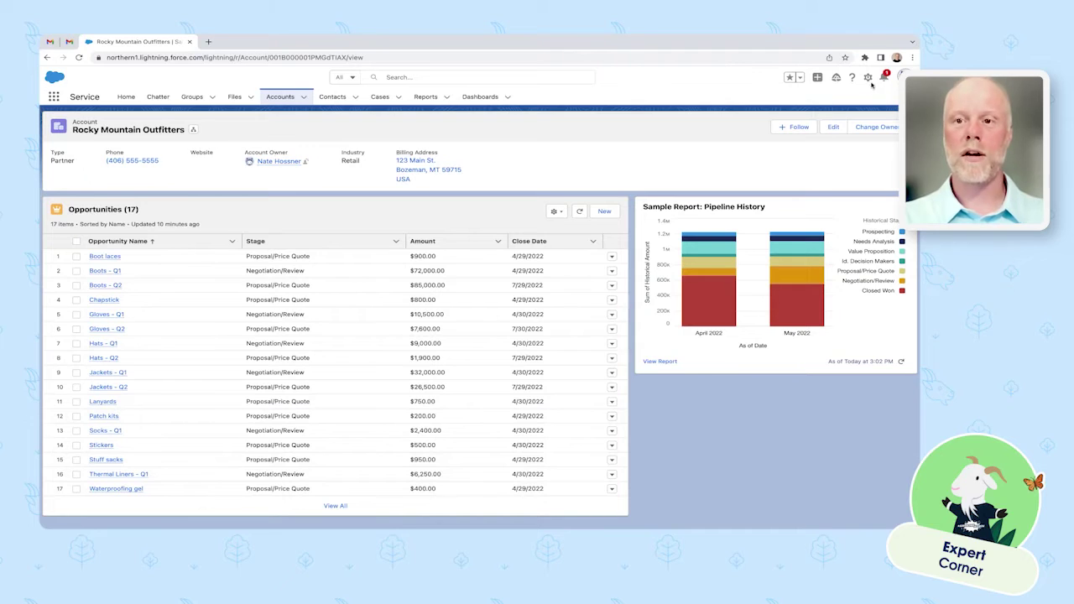
Edit the account's record page in Lightning App Builder and upgrade its Opportunities related list to a dynamic related list.
{"action": "left_click", "coordinate": [868, 77]}
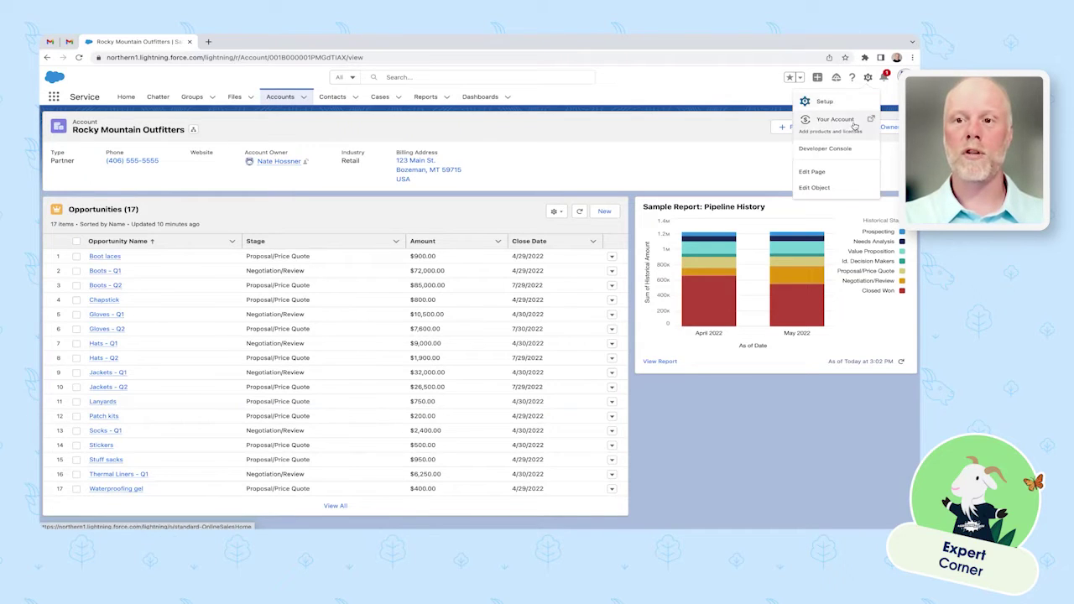
{"action": "left_click", "coordinate": [809, 177]}
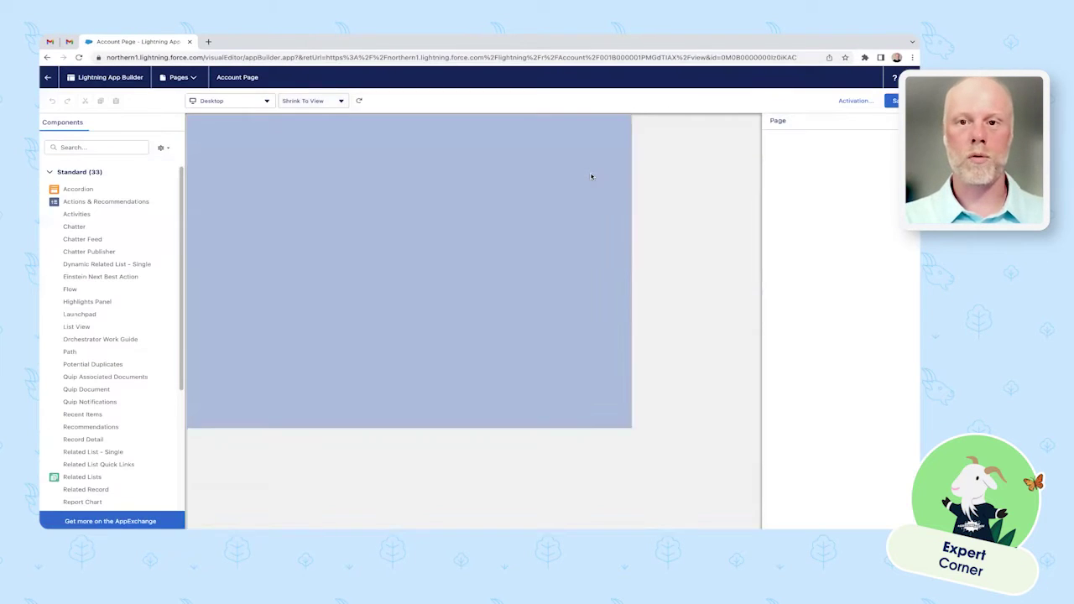
{"action": "left_click", "coordinate": [429, 222]}
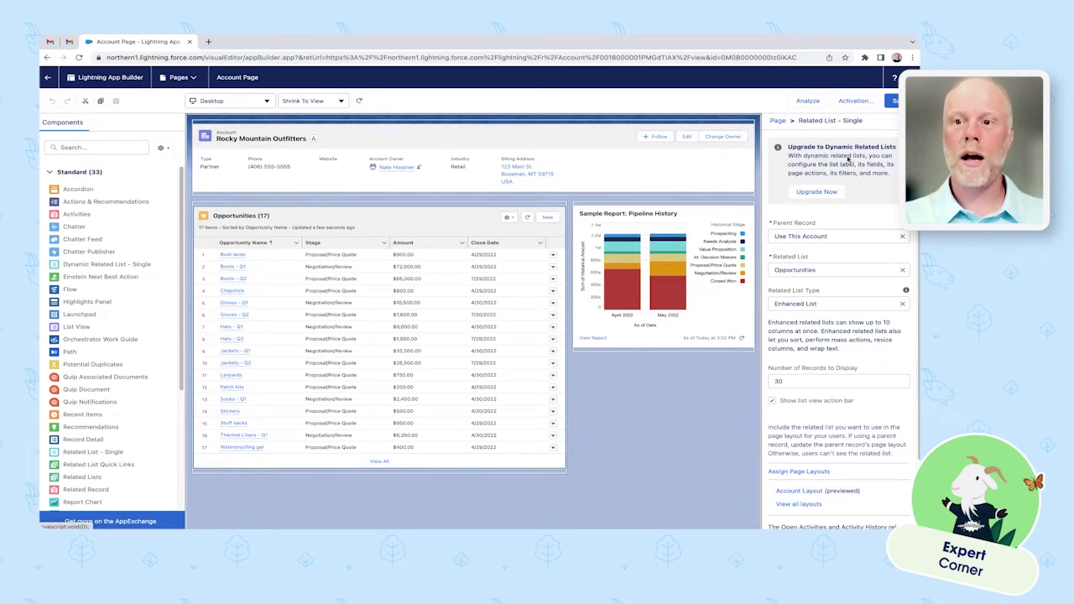
{"action": "left_click", "coordinate": [820, 191]}
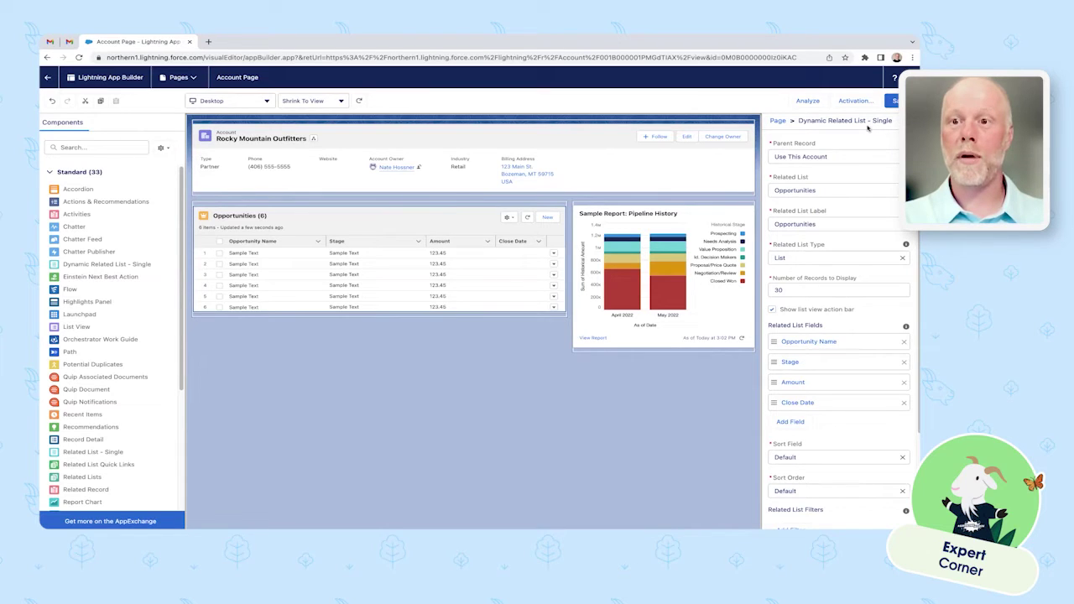
Label the related list "Opportunities over $2K" and order its fields as Stage, Opportunity Name, Close Date, Amount.
{"action": "left_click", "coordinate": [823, 225]}
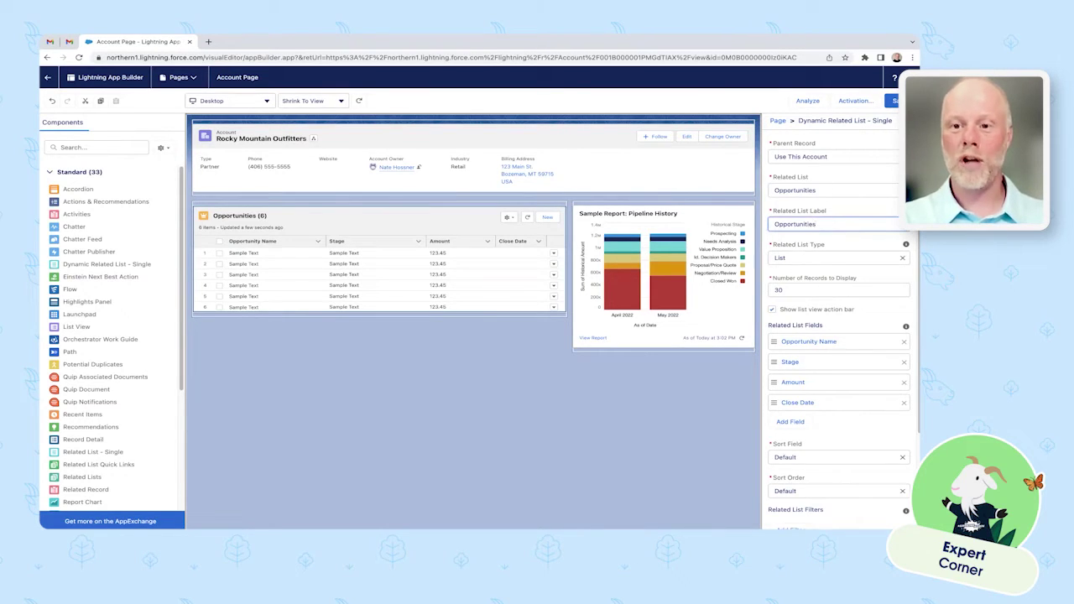
{"action": "type", "text": "over $2K"}
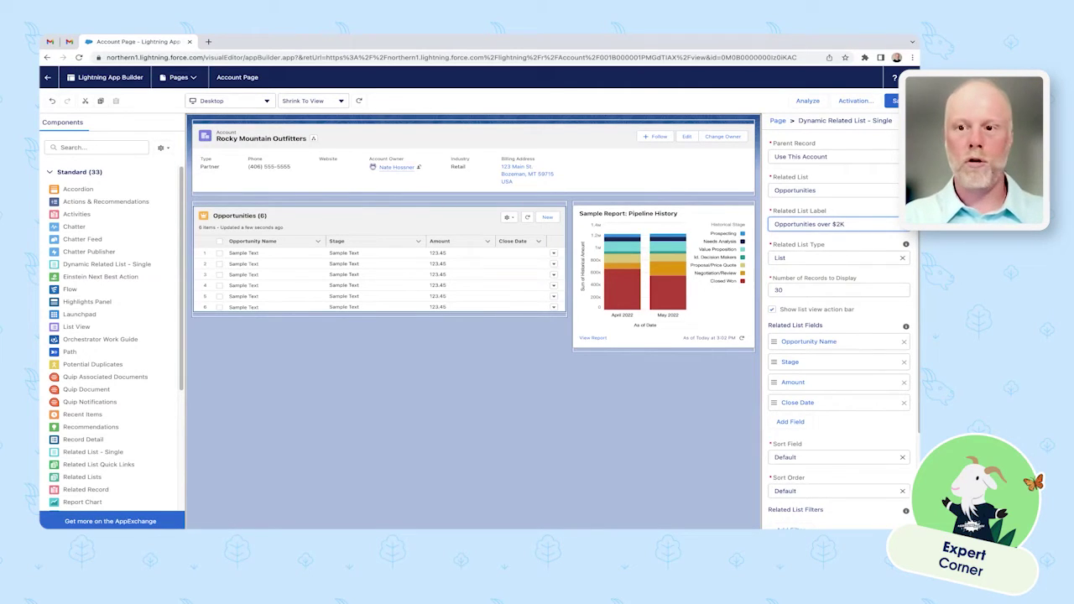
{"action": "left_click", "coordinate": [837, 251]}
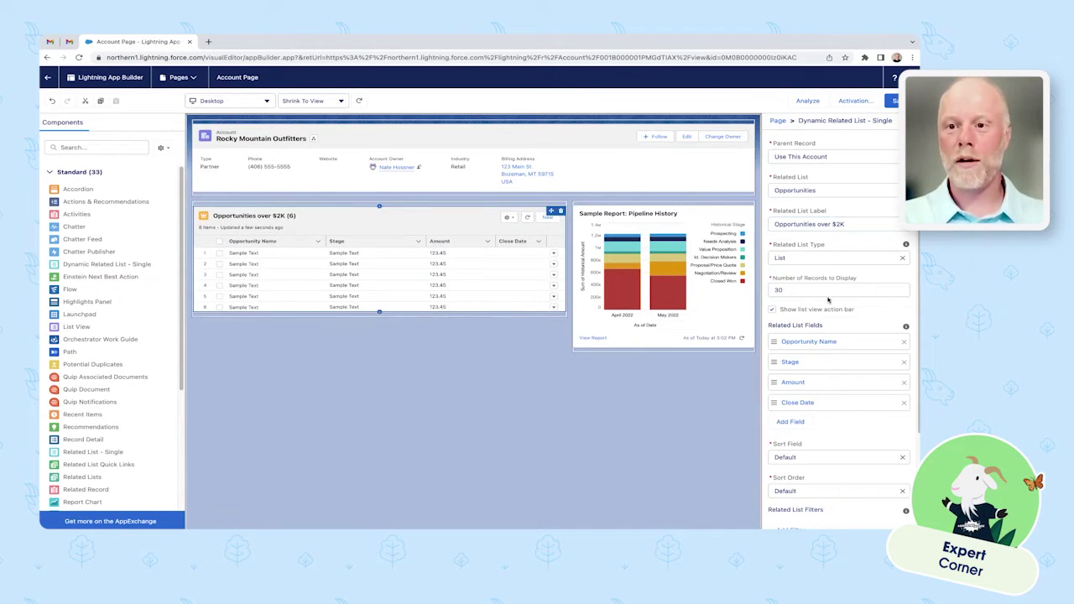
{"action": "scroll", "coordinate": [828, 299], "scroll_direction": "down", "scroll_amount": 1}
{"action": "left_click_drag", "start_coordinate": [781, 325], "coordinate": [772, 384]}
{"action": "left_click", "coordinate": [790, 402]}
{"action": "left_click", "coordinate": [717, 394]}
{"action": "type", "text": "st"}
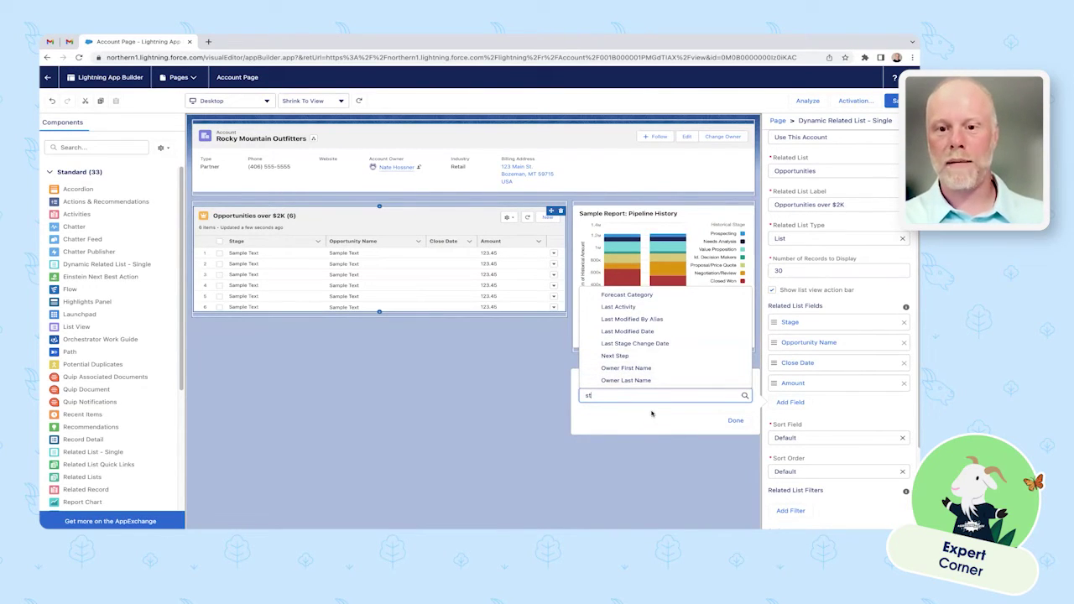
{"action": "left_click", "coordinate": [692, 430]}
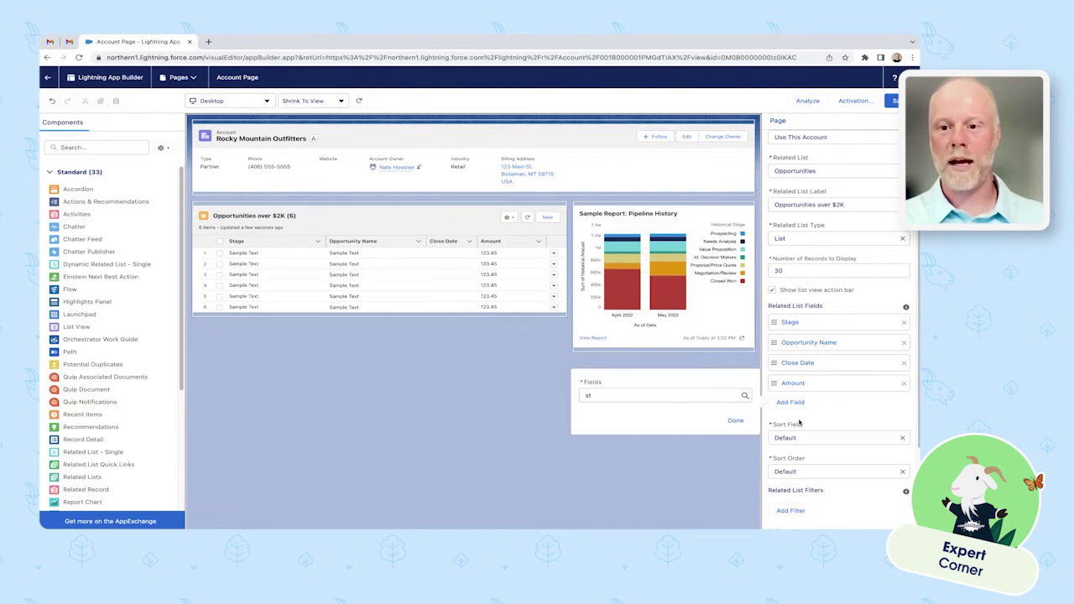
{"action": "left_click", "coordinate": [673, 451]}
{"action": "left_click", "coordinate": [478, 230]}
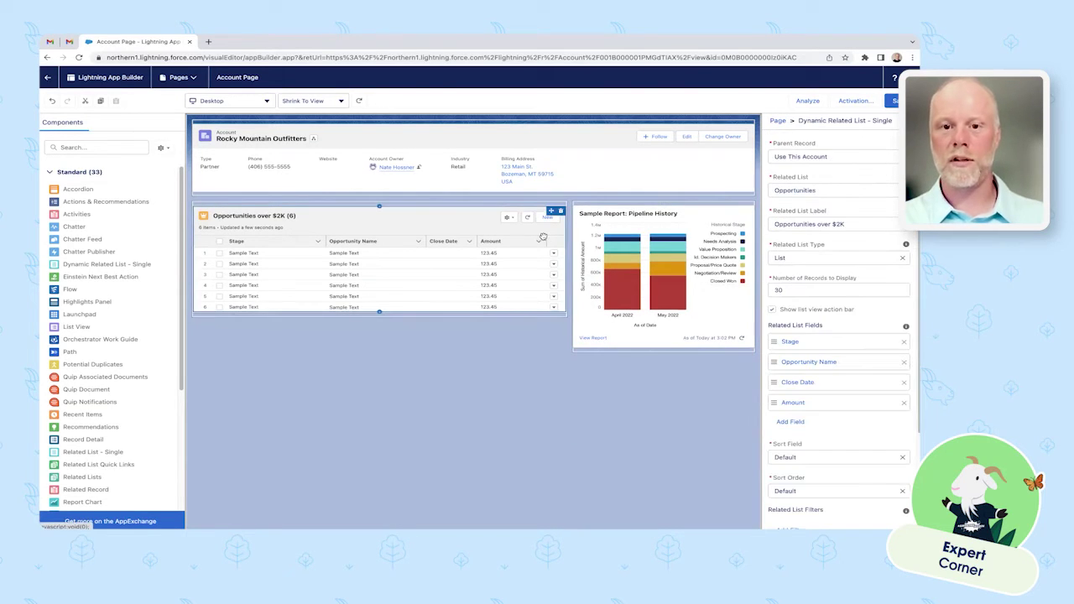
Sort the "Opportunities over $2K" related list by Amount in Descending order.
{"action": "scroll", "coordinate": [881, 406], "scroll_direction": "down", "scroll_amount": 1}
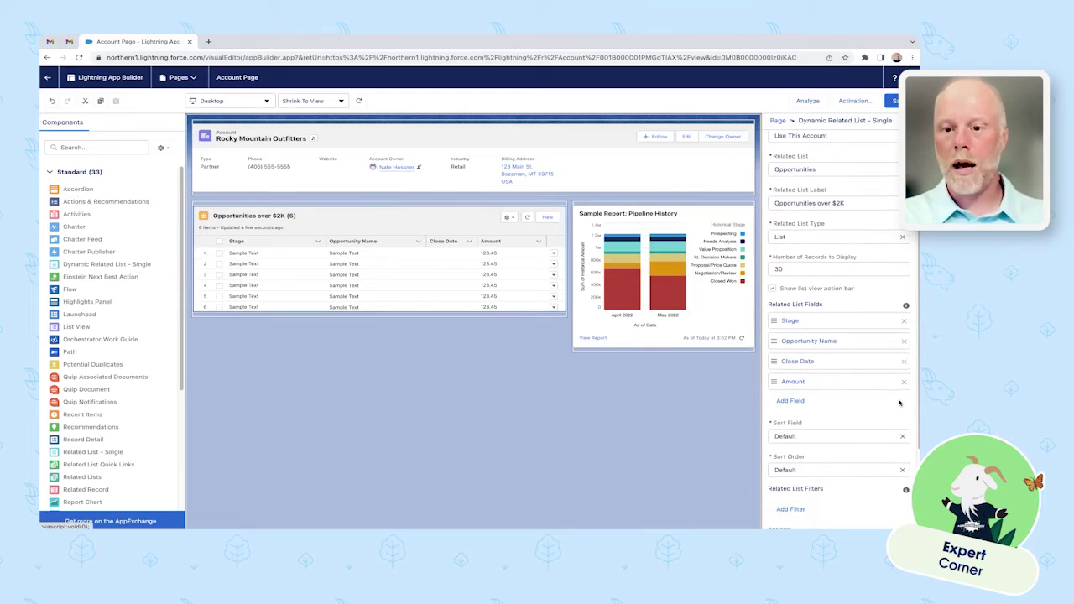
{"action": "left_click", "coordinate": [814, 437]}
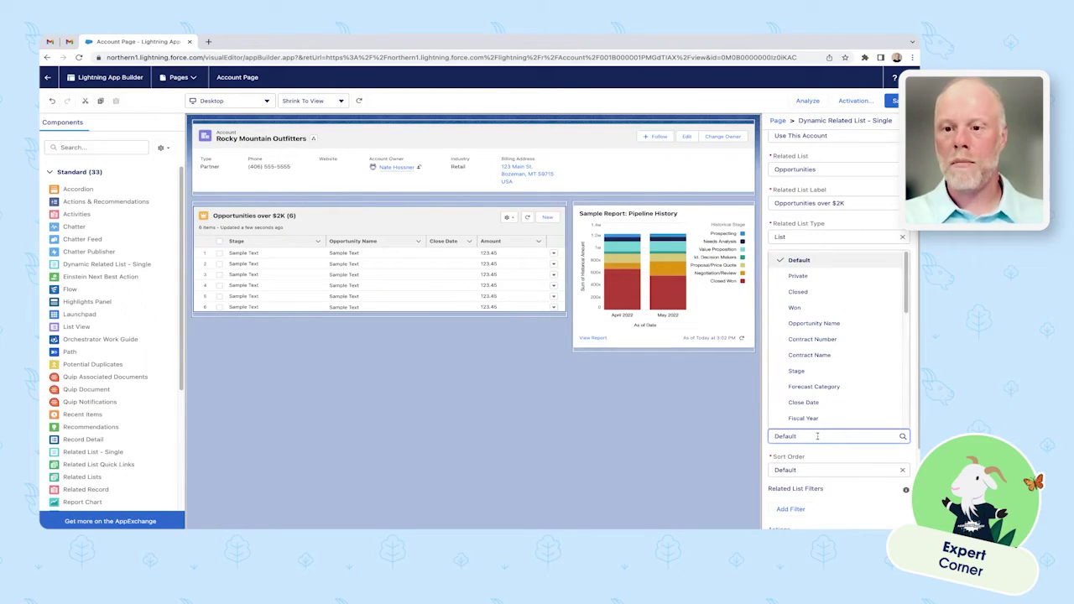
{"action": "type", "text": "a"}
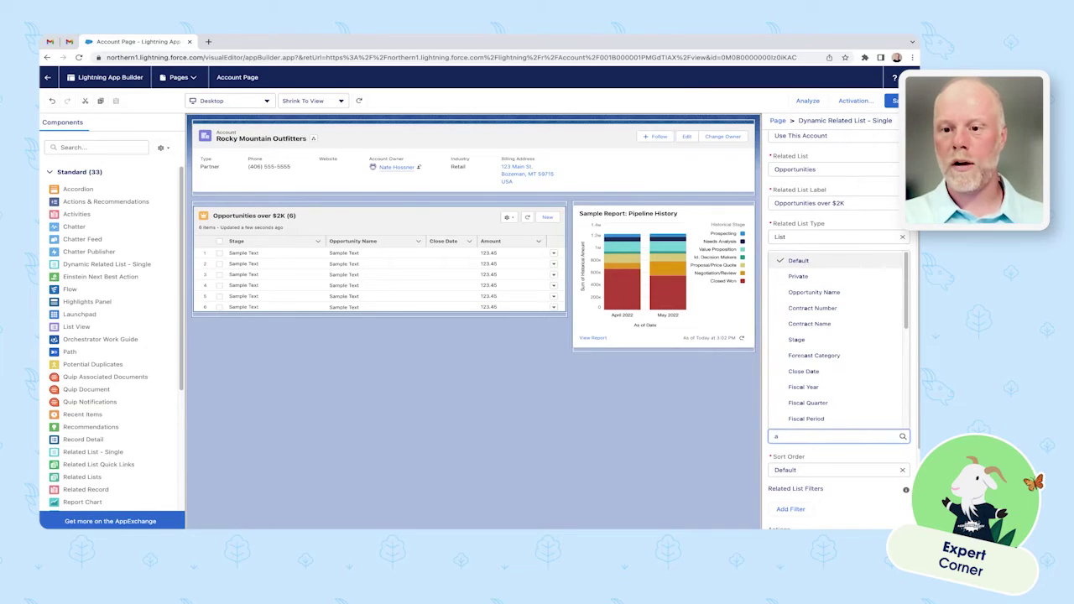
{"action": "type", "text": "moun"}
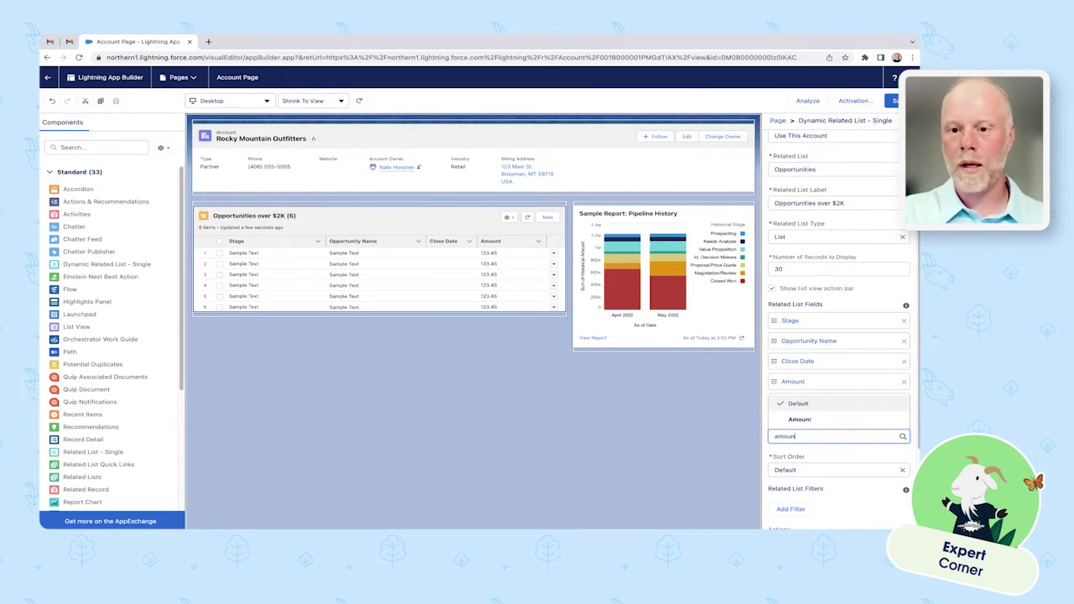
{"action": "left_click", "coordinate": [800, 419]}
{"action": "left_click", "coordinate": [822, 468]}
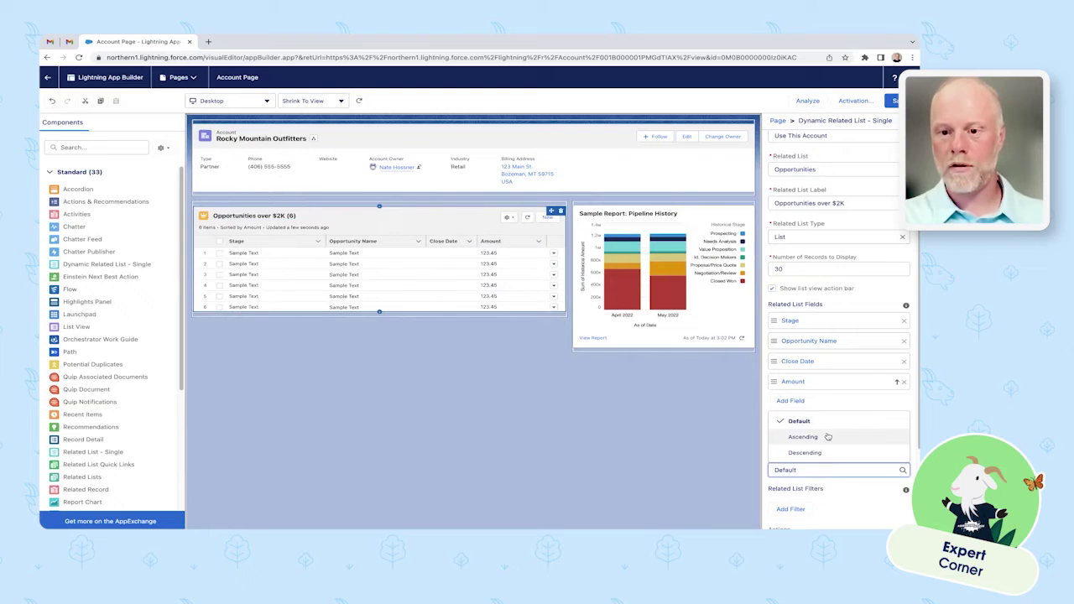
{"action": "left_click", "coordinate": [804, 452]}
Add a related list filter so the "Opportunities over $2K" list shows records with Amount greater than 2000.
{"action": "scroll", "coordinate": [909, 435], "scroll_direction": "down", "scroll_amount": 1}
{"action": "scroll", "coordinate": [909, 436], "scroll_direction": "down", "scroll_amount": 1}
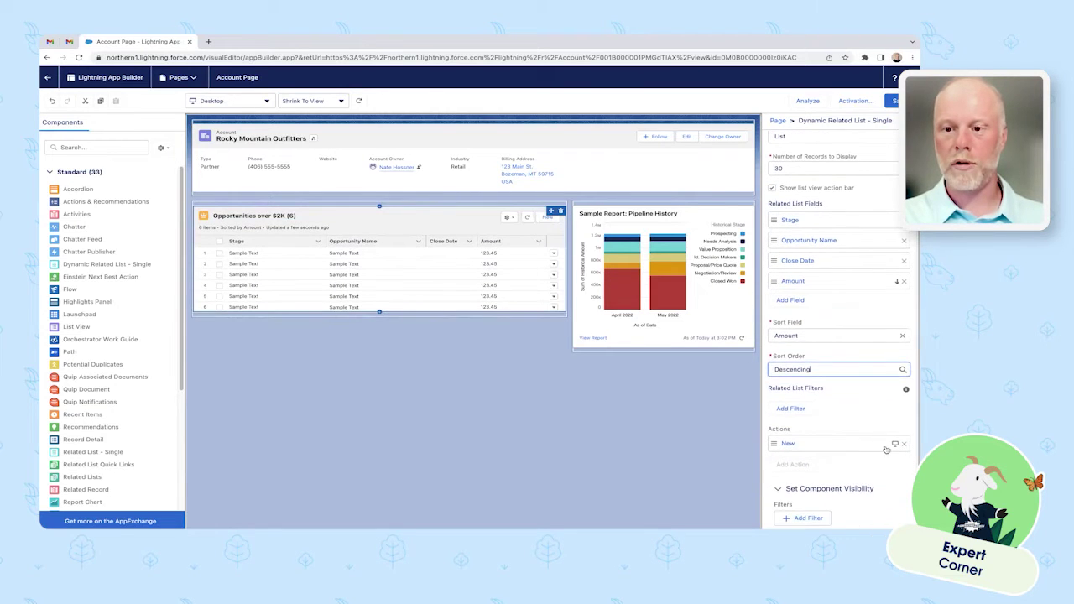
{"action": "left_click", "coordinate": [781, 409]}
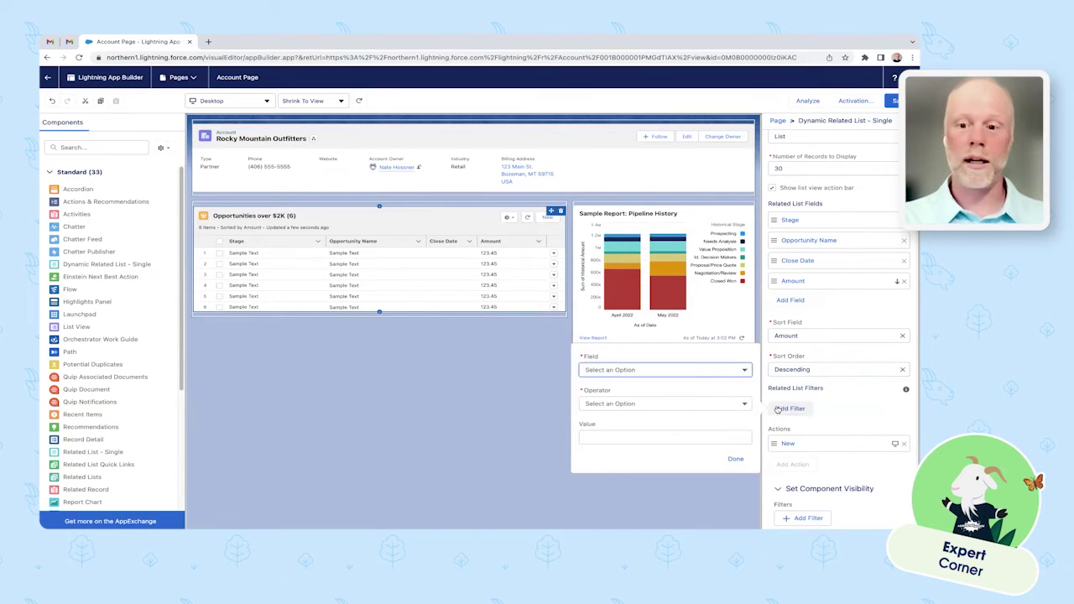
{"action": "left_click", "coordinate": [700, 374]}
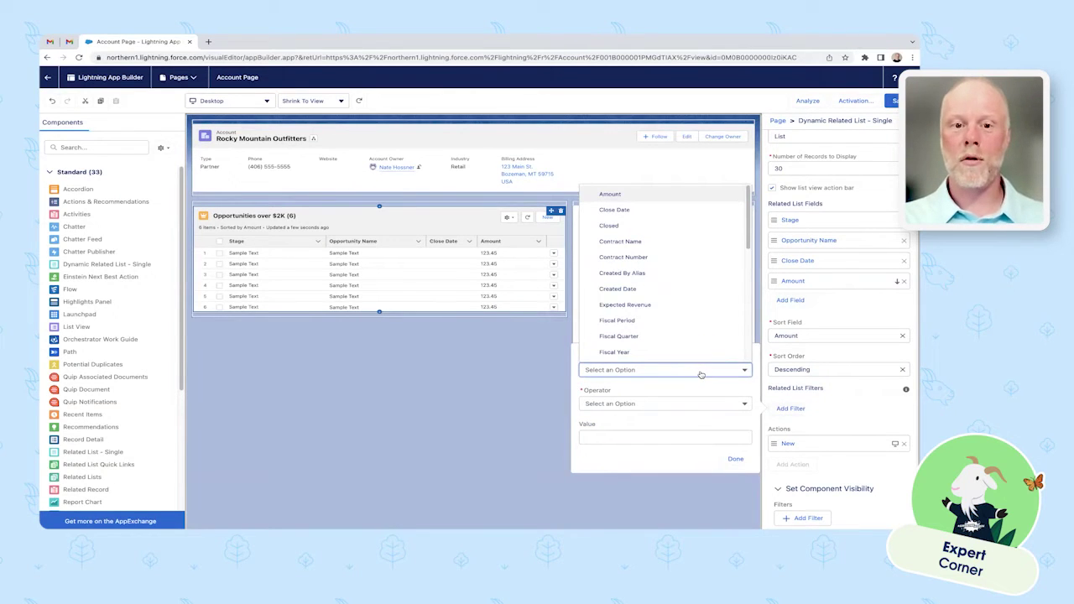
{"action": "left_click", "coordinate": [673, 195]}
{"action": "left_click", "coordinate": [659, 405]}
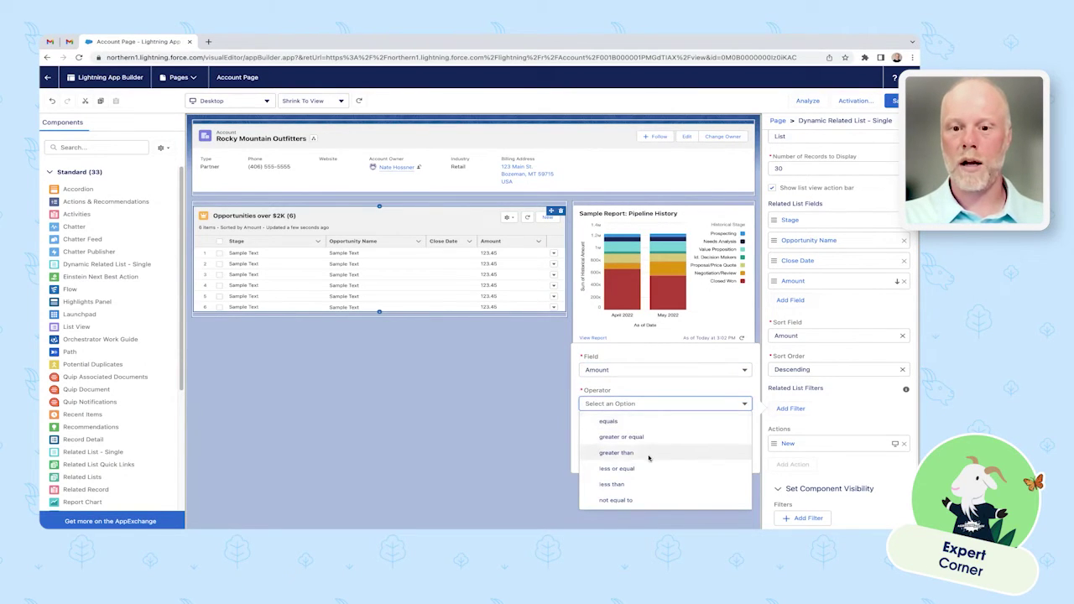
{"action": "left_click", "coordinate": [646, 453]}
{"action": "left_click", "coordinate": [634, 437]}
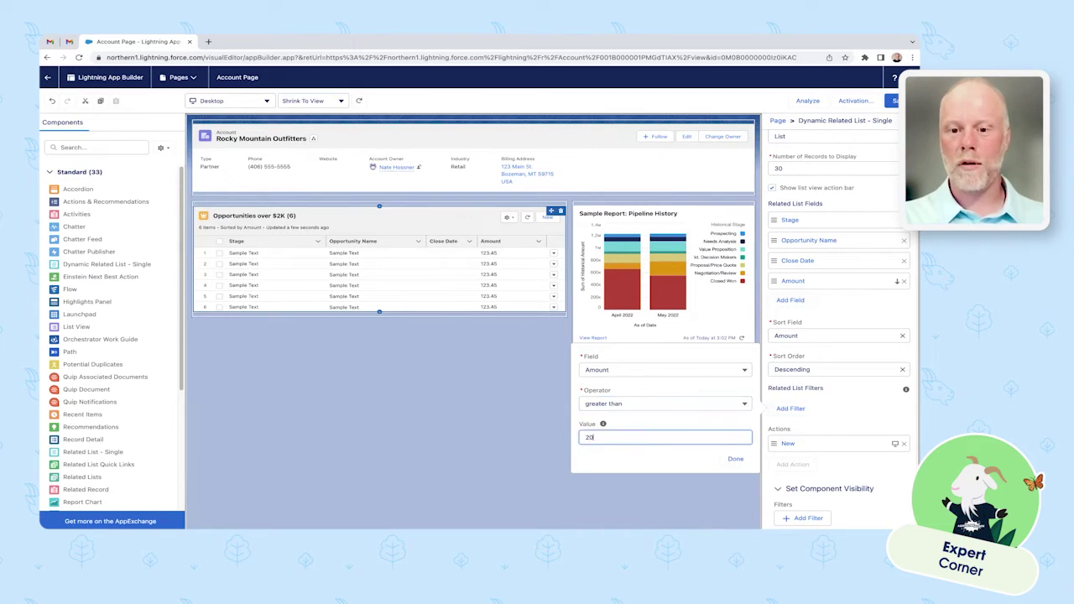
{"action": "key", "text": "Tab"}
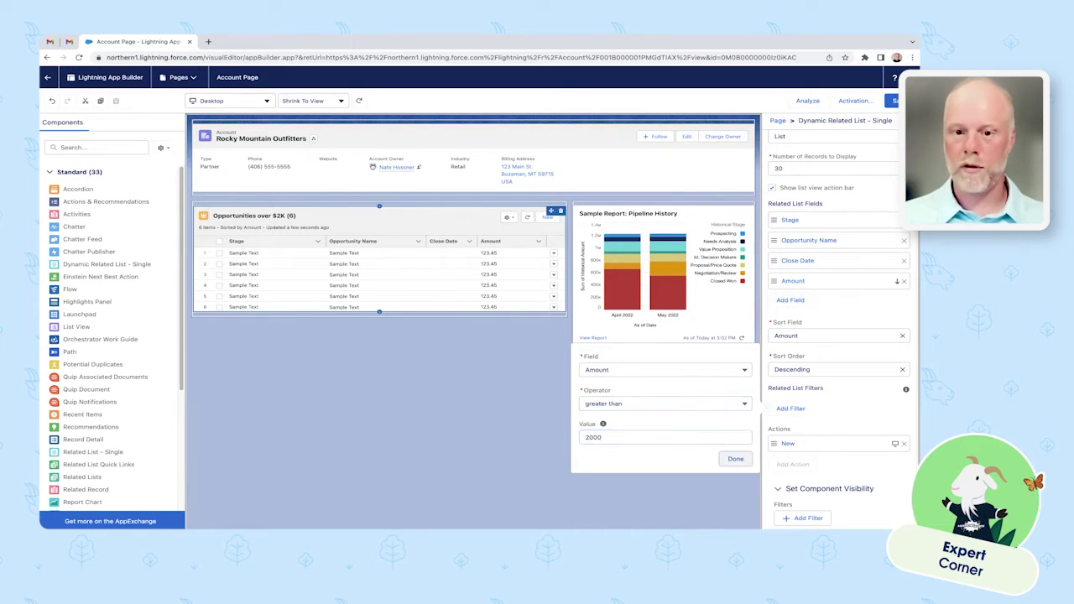
{"action": "left_click", "coordinate": [737, 460]}
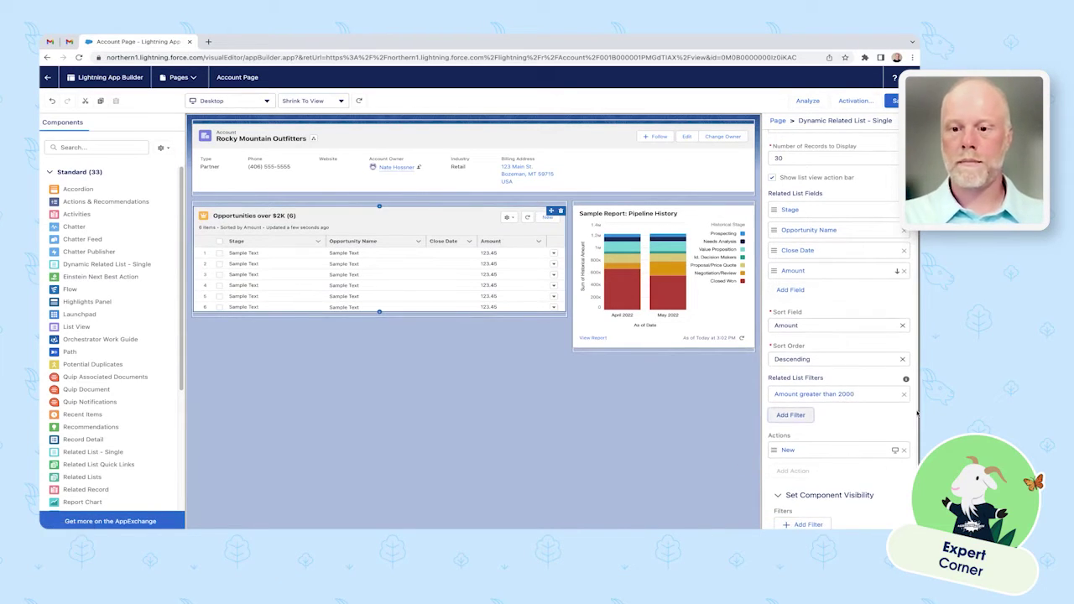
Add a Dynamic Related List - Single component below the existing opportunities list and set its related list to Opportunities.
{"action": "scroll", "coordinate": [910, 452], "scroll_direction": "down", "scroll_amount": 1}
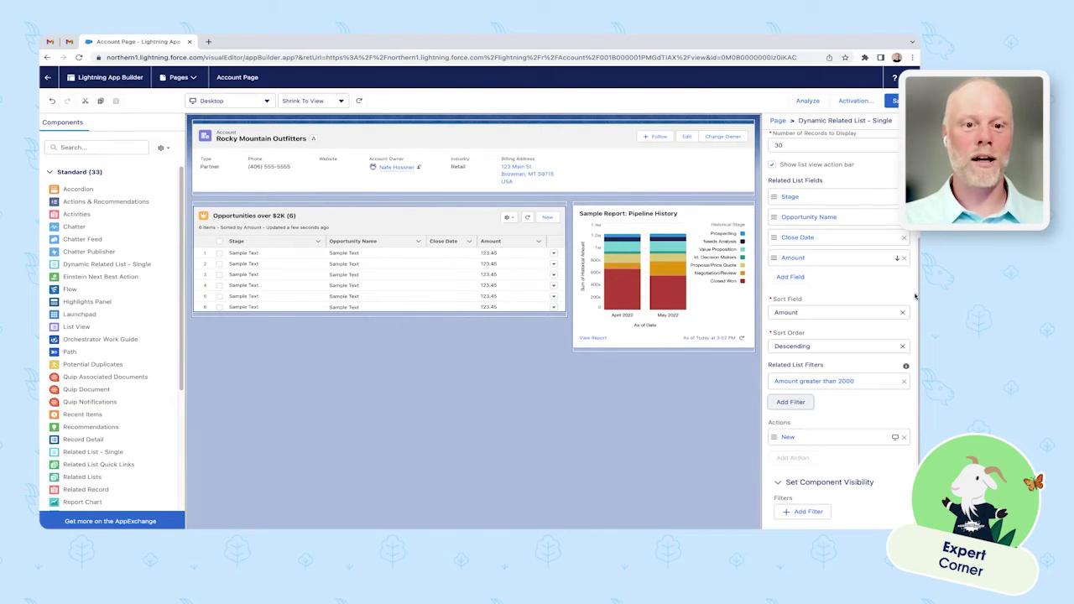
{"action": "scroll", "coordinate": [839, 378], "scroll_direction": "up", "scroll_amount": 2}
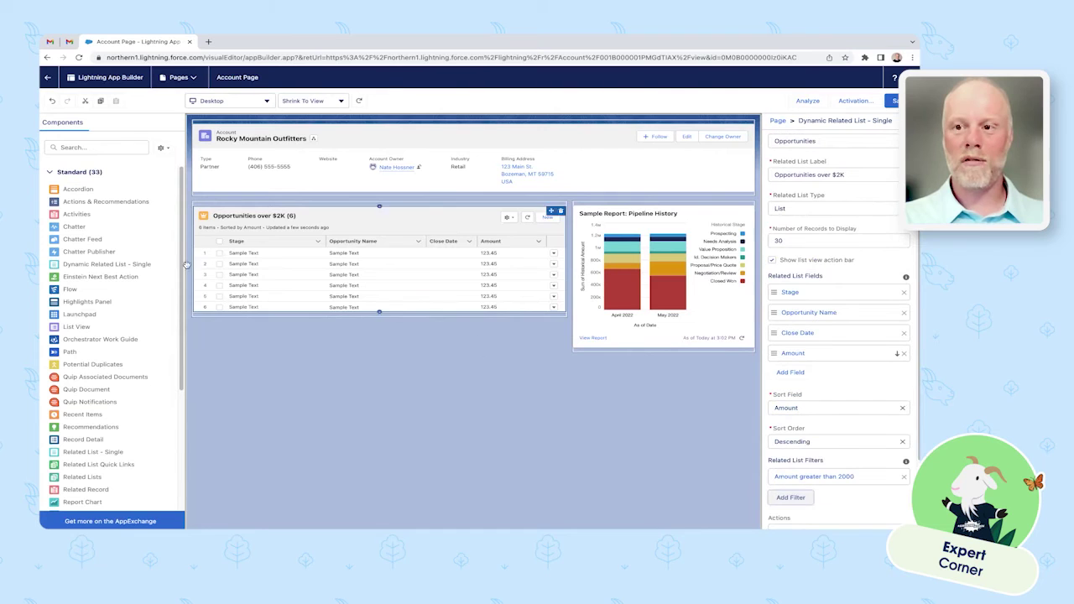
{"action": "scroll", "coordinate": [124, 359], "scroll_direction": "down", "scroll_amount": 4}
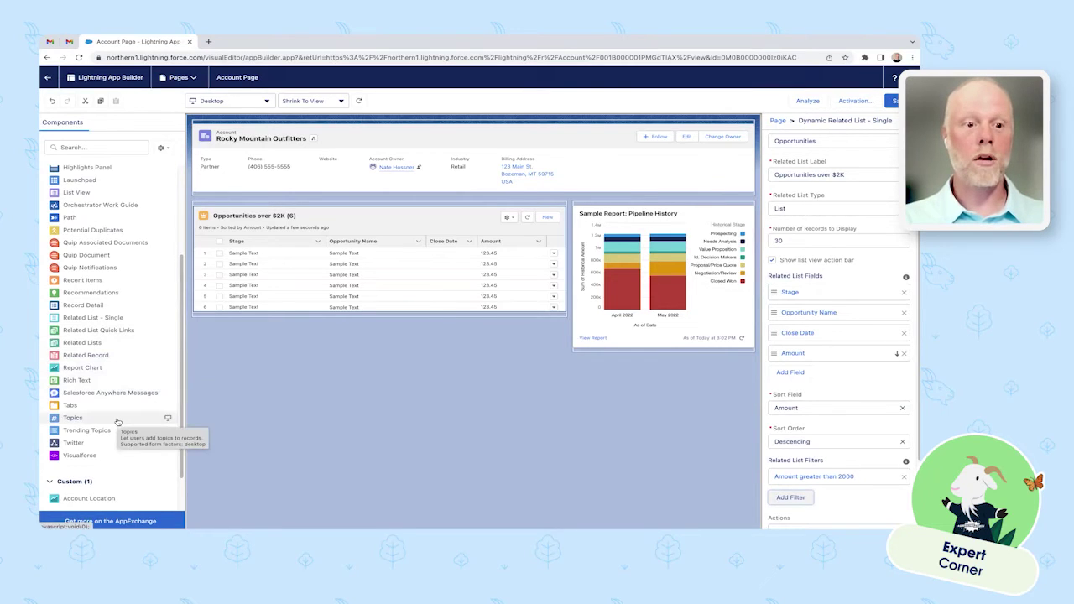
{"action": "scroll", "coordinate": [117, 294], "scroll_direction": "up", "scroll_amount": 4}
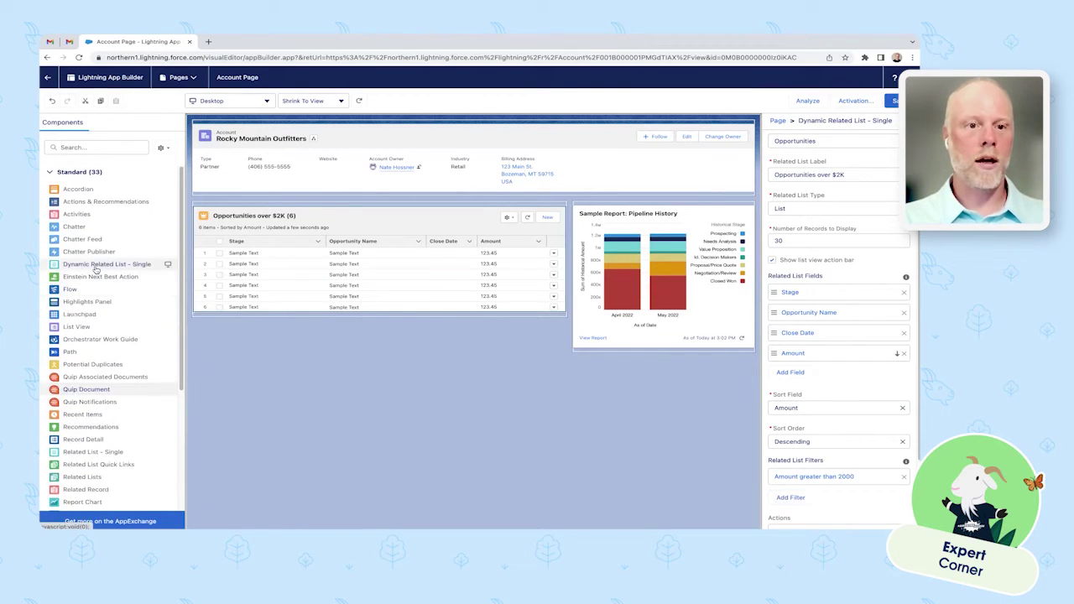
{"action": "left_click_drag", "start_coordinate": [95, 267], "coordinate": [242, 315]}
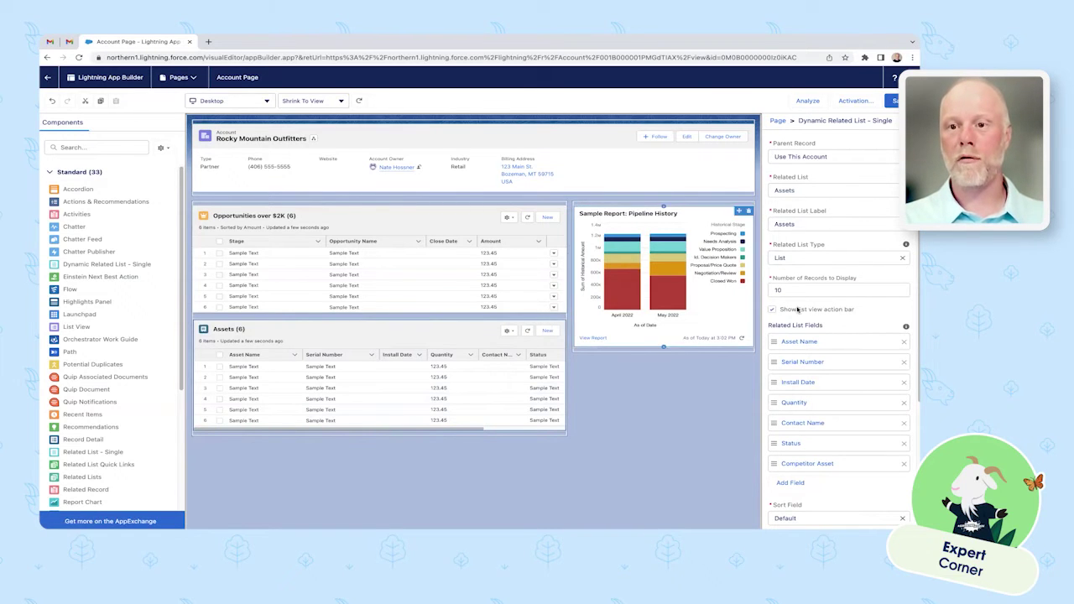
{"action": "left_click", "coordinate": [826, 189]}
{"action": "left_click", "coordinate": [806, 243]}
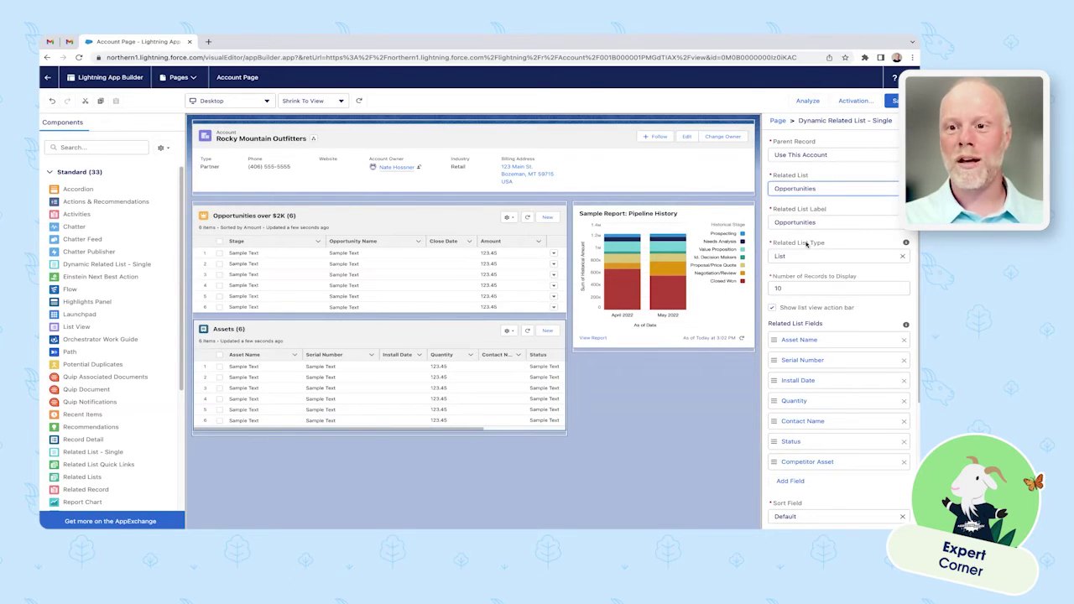
Label the second related list "Opportunities under $2K" and turn off its list view action bar.
{"action": "left_click", "coordinate": [825, 223]}
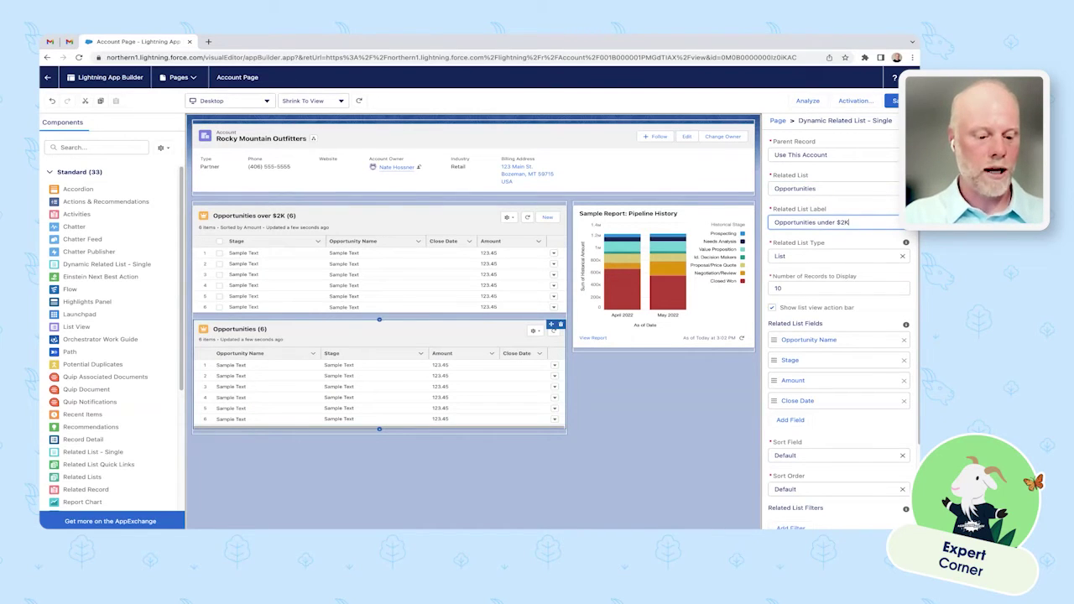
{"action": "type", "text": "under $2K"}
{"action": "left_click", "coordinate": [831, 309]}
Add a related list filter to the "Opportunities under $2K" list for Amount less than 2000.
{"action": "scroll", "coordinate": [814, 435], "scroll_direction": "down", "scroll_amount": 1}
{"action": "left_click", "coordinate": [790, 493]}
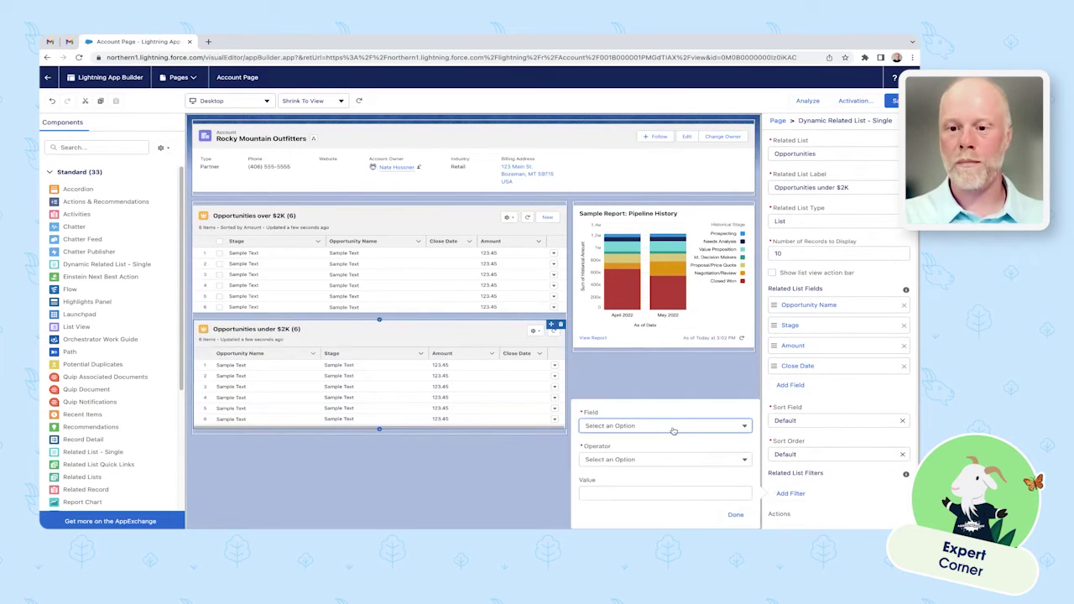
{"action": "left_click", "coordinate": [671, 426]}
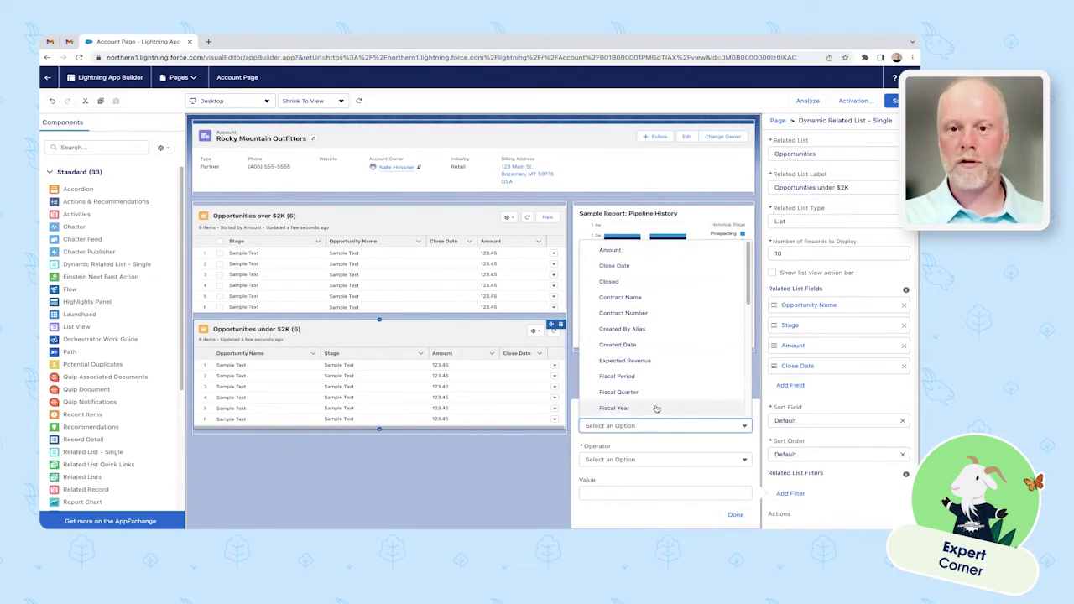
{"action": "left_click", "coordinate": [609, 250]}
{"action": "left_click", "coordinate": [631, 460]}
{"action": "left_click", "coordinate": [611, 426]}
{"action": "left_click", "coordinate": [618, 493]}
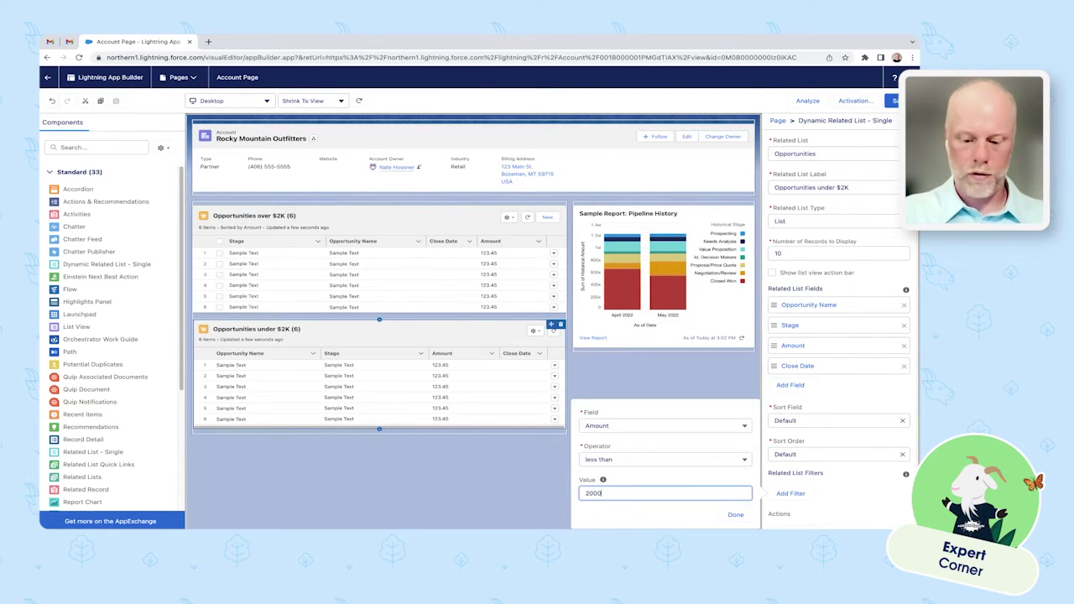
{"action": "left_click", "coordinate": [735, 514]}
{"action": "scroll", "coordinate": [819, 498], "scroll_direction": "down", "scroll_amount": 1}
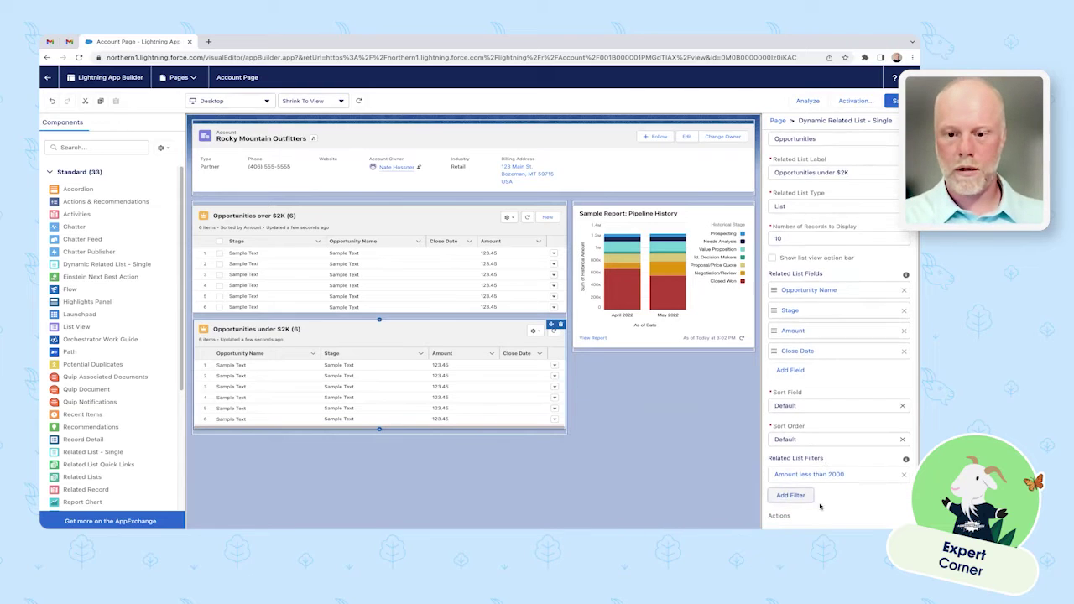
{"action": "scroll", "coordinate": [819, 499], "scroll_direction": "down", "scroll_amount": 1}
{"action": "left_click", "coordinate": [796, 498]}
{"action": "left_click", "coordinate": [698, 489]}
{"action": "left_click", "coordinate": [639, 518]}
{"action": "left_click", "coordinate": [735, 514]}
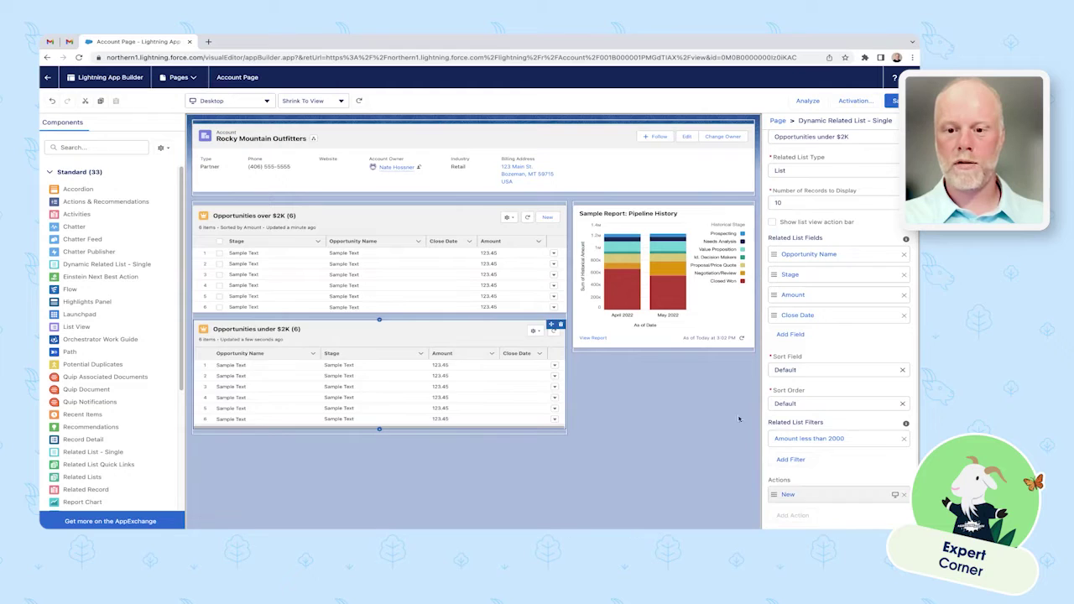
Save the account page layout and return to the account record to view both opportunity lists.
{"action": "left_click", "coordinate": [893, 100]}
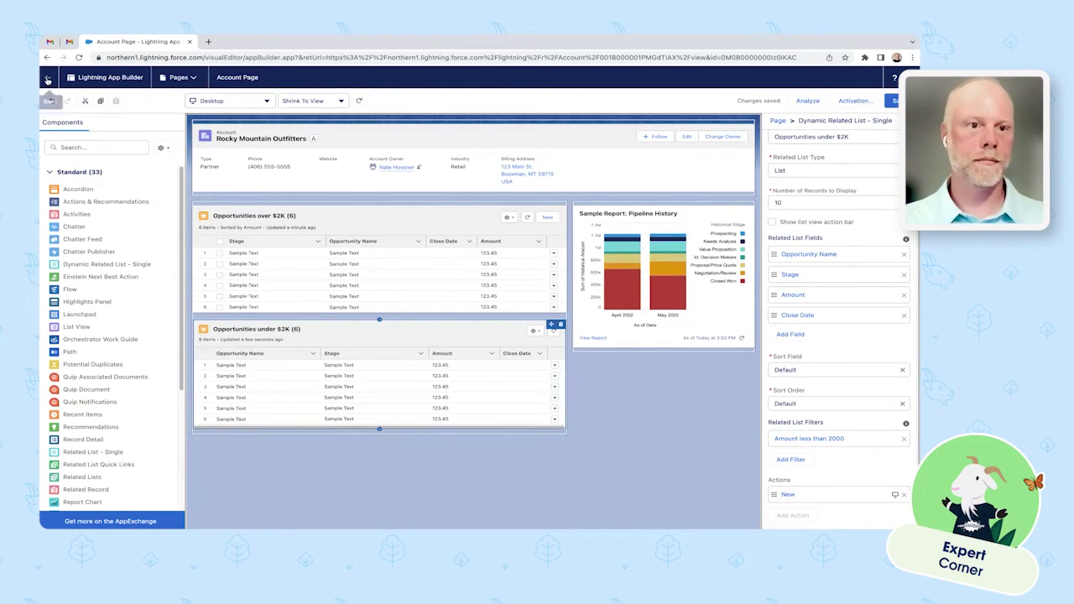
{"action": "left_click", "coordinate": [48, 79]}
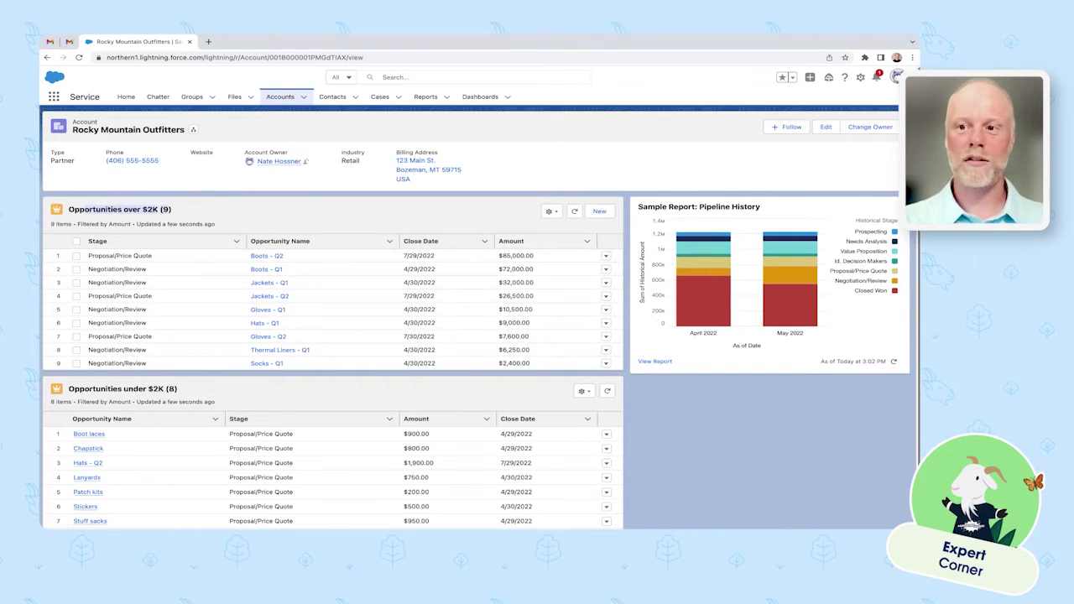
{"action": "scroll", "coordinate": [310, 436], "scroll_direction": "down", "scroll_amount": 1}
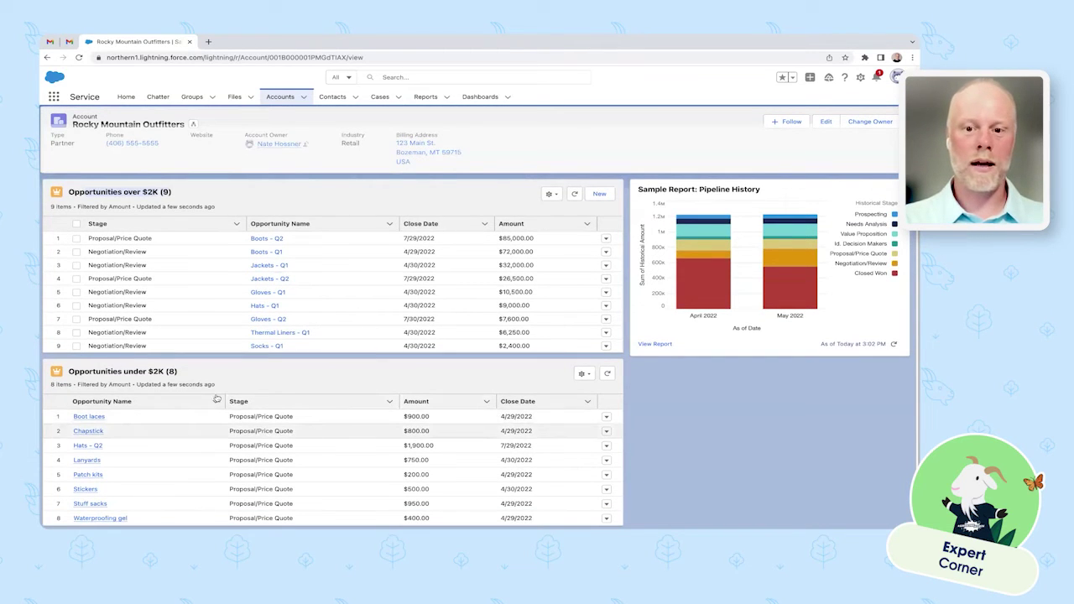